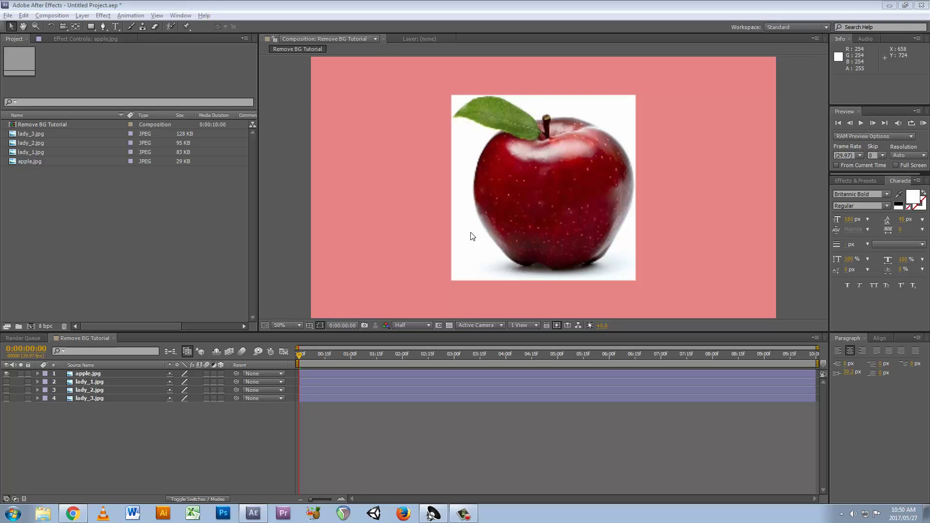
Show the Keying effects from the 'key' search in Effects & Presets, including Color Key.
{"action": "left_click", "coordinate": [851, 181]}
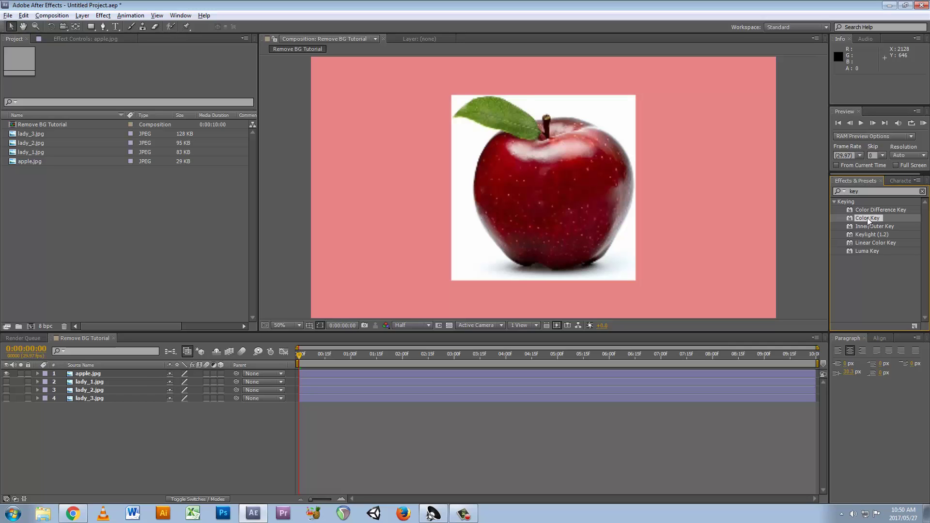
Apply Color Key to apple.jpg and sample its white background as the Key Color.
{"action": "left_click_drag", "start_coordinate": [867, 217], "coordinate": [562, 195]}
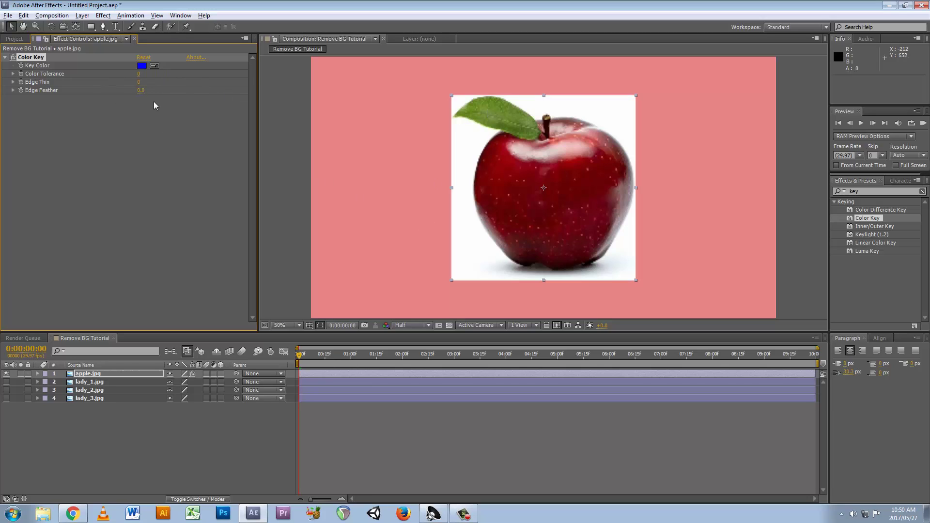
{"action": "left_click", "coordinate": [155, 66]}
{"action": "left_click", "coordinate": [468, 149]}
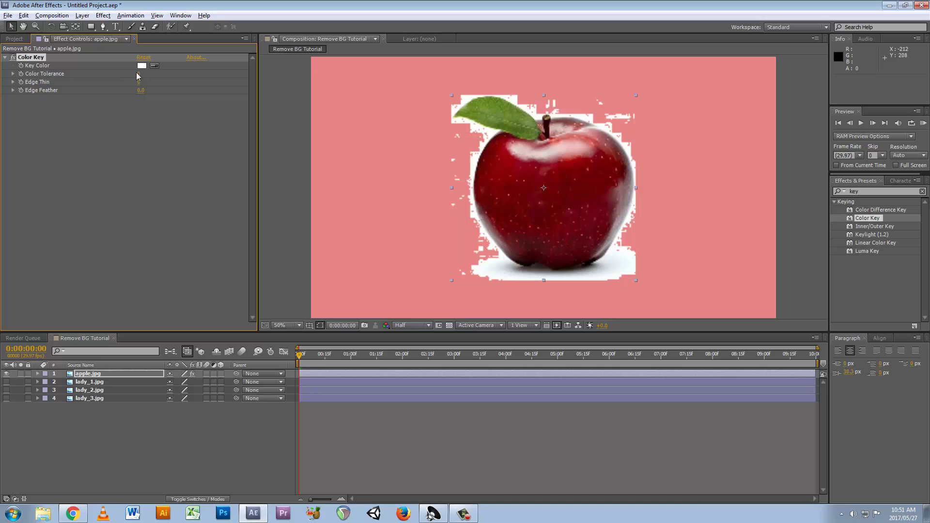
Set the apple's Color Tolerance to about 21 and Edge Feather to about 5.1.
{"action": "mouse_move", "coordinate": [141, 72]}
{"action": "left_mouse_down"}
{"action": "mouse_move", "coordinate": [203, 82]}
{"action": "mouse_move", "coordinate": [129, 85]}
{"action": "mouse_move", "coordinate": [148, 85]}
{"action": "left_mouse_up"}
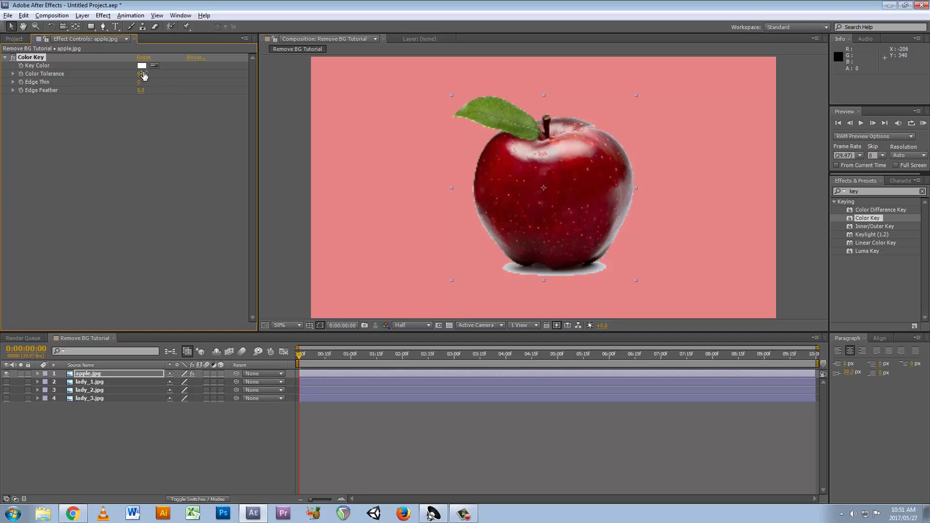
{"action": "left_click_drag", "start_coordinate": [144, 75], "coordinate": [133, 84]}
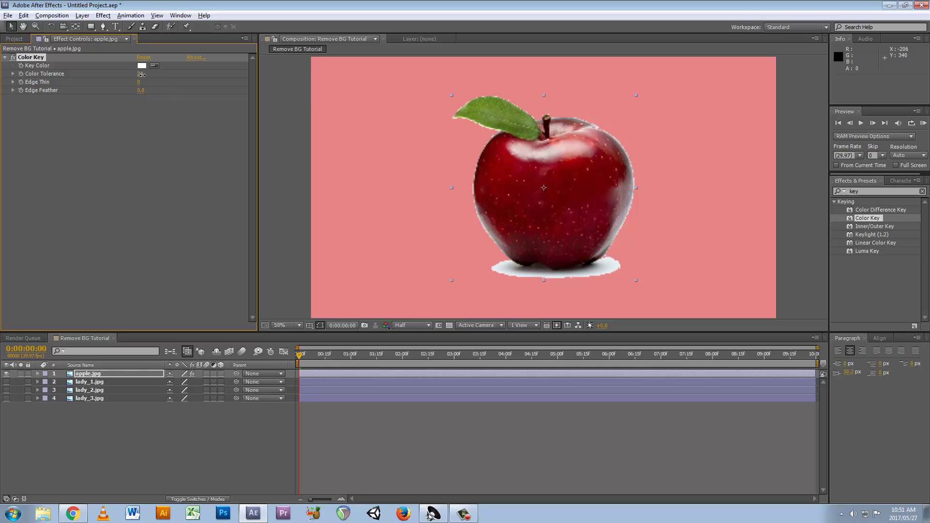
{"action": "mouse_move", "coordinate": [148, 92]}
{"action": "left_mouse_down"}
{"action": "mouse_move", "coordinate": [158, 92]}
{"action": "mouse_move", "coordinate": [131, 90]}
{"action": "mouse_move", "coordinate": [157, 82]}
{"action": "left_mouse_up"}
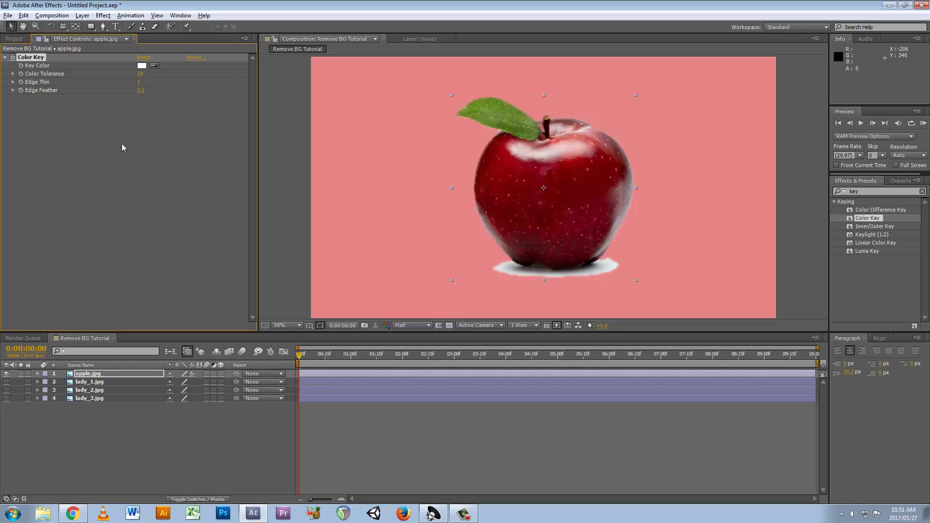
{"action": "left_click_drag", "start_coordinate": [143, 90], "coordinate": [158, 91]}
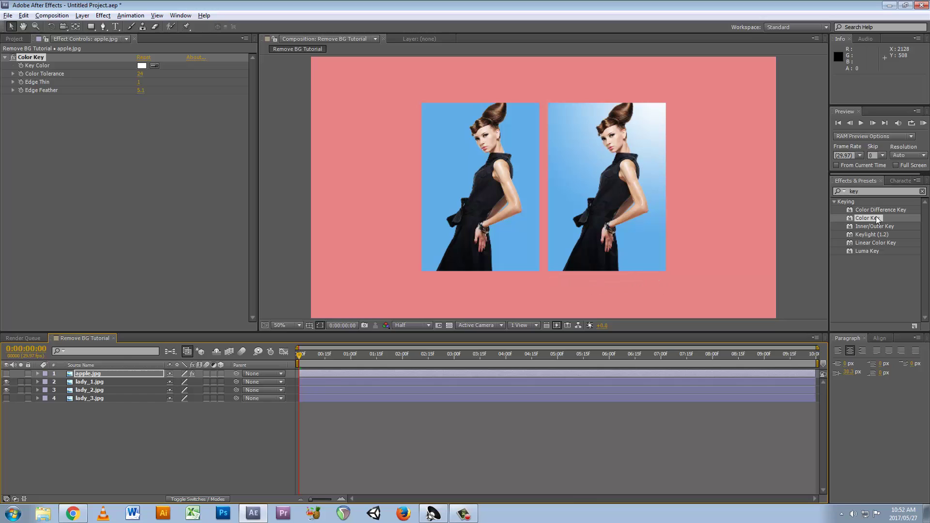
Apply Color Key to both lady photos and sample lady_1.jpg's blue background as the Key Color.
{"action": "left_click_drag", "start_coordinate": [875, 216], "coordinate": [499, 190]}
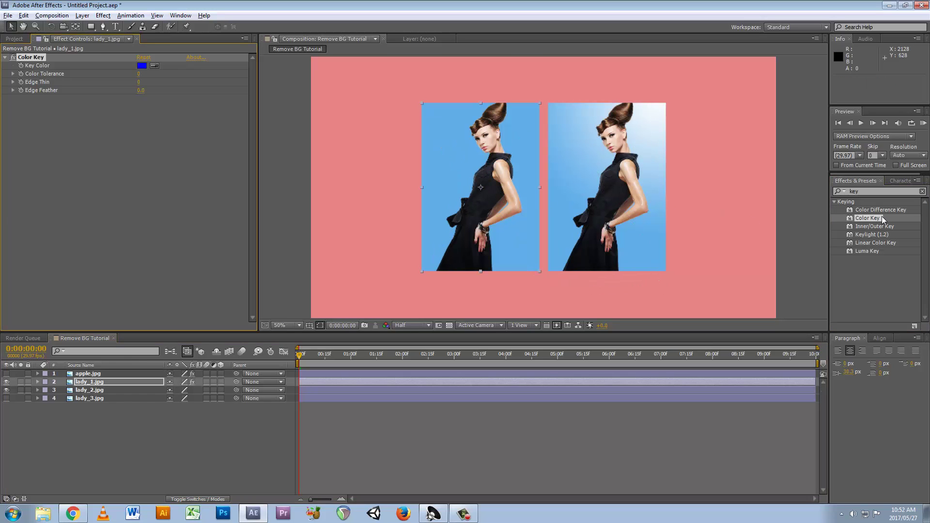
{"action": "left_click_drag", "start_coordinate": [883, 219], "coordinate": [639, 194]}
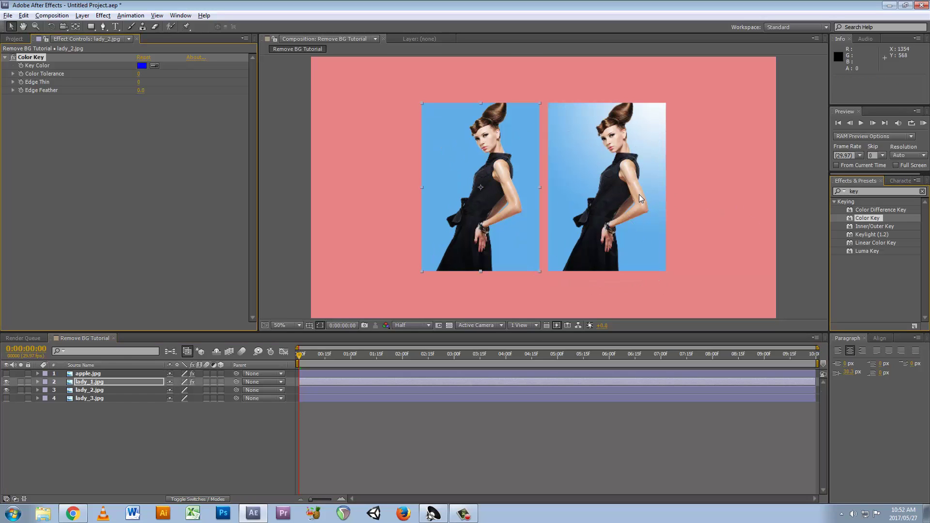
{"action": "left_click", "coordinate": [90, 382]}
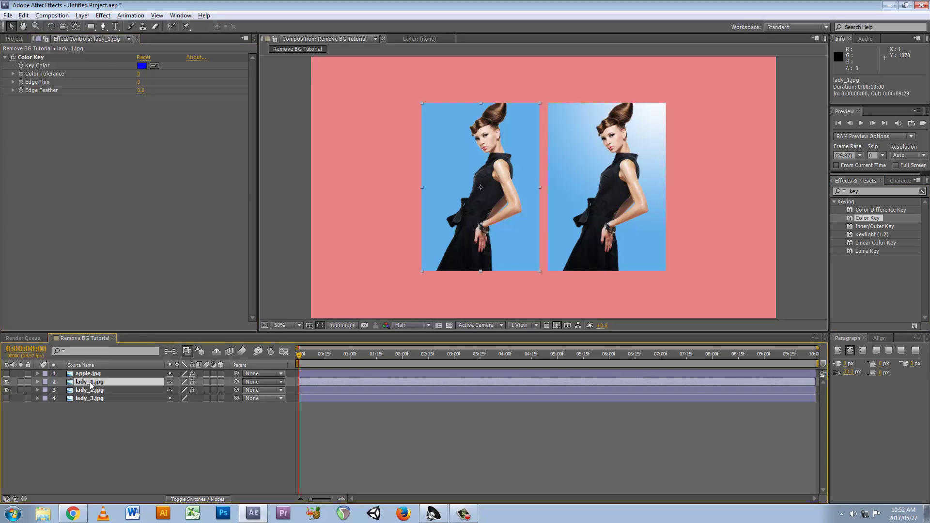
{"action": "left_click", "coordinate": [154, 66]}
{"action": "left_click", "coordinate": [455, 152]}
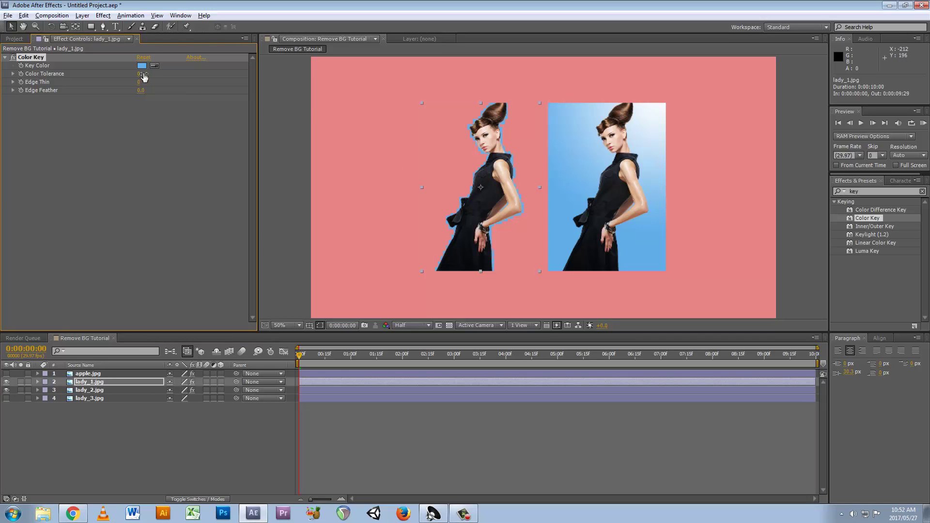
Fine-tune lady_1.jpg's Color Tolerance, Edge Thin and Edge Feather for a clean, softened cut-out.
{"action": "key", "text": "period"}
{"action": "mouse_move", "coordinate": [147, 74]}
{"action": "left_mouse_down"}
{"action": "mouse_move", "coordinate": [146, 93]}
{"action": "mouse_move", "coordinate": [145, 83]}
{"action": "left_mouse_up"}
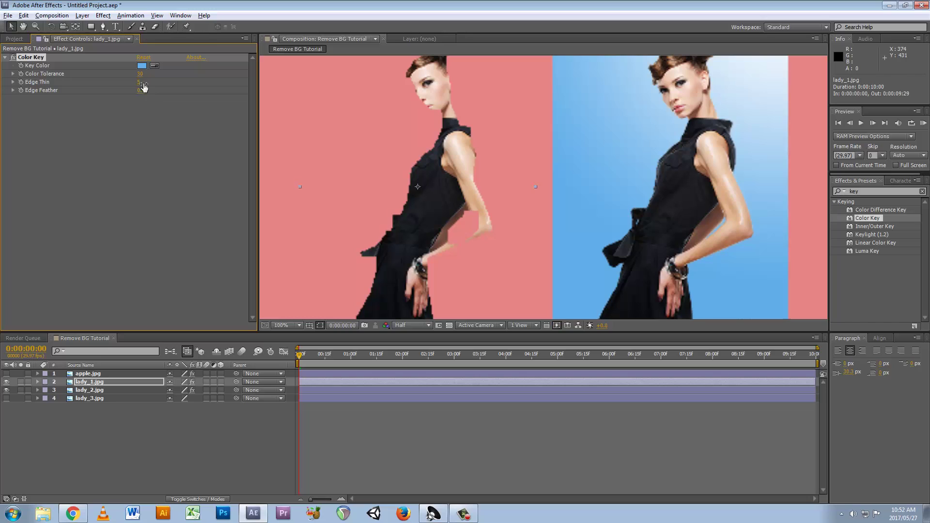
{"action": "left_click_drag", "start_coordinate": [140, 83], "coordinate": [125, 86]}
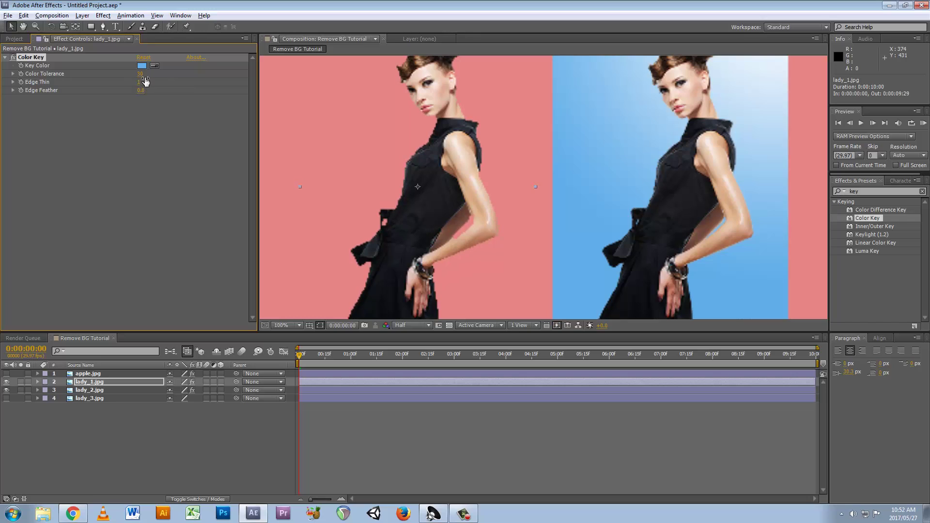
{"action": "left_click_drag", "start_coordinate": [112, 83], "coordinate": [12, 92]}
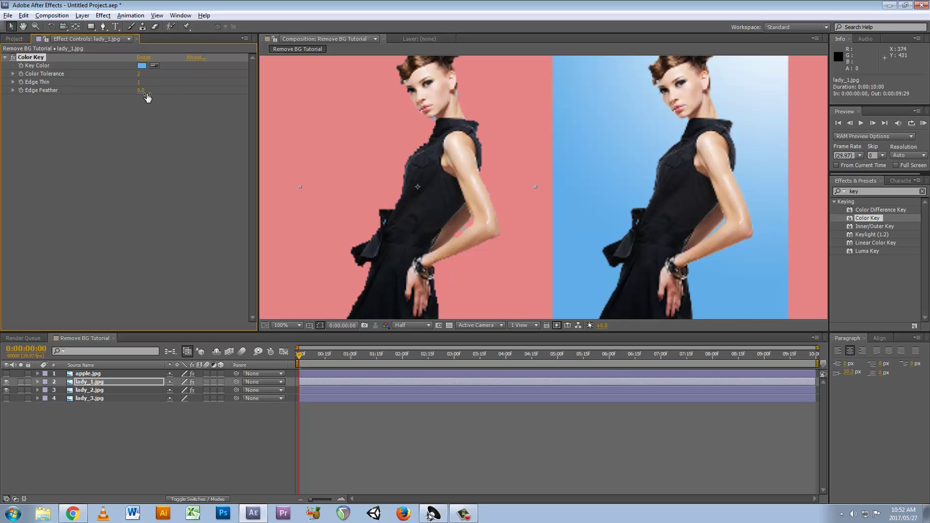
{"action": "left_click_drag", "start_coordinate": [148, 97], "coordinate": [174, 96]}
Sample lady_2.jpg's light blue background as its Key Color and raise Color Tolerance.
{"action": "scroll", "coordinate": [513, 194], "scroll_direction": "down", "scroll_amount": 2}
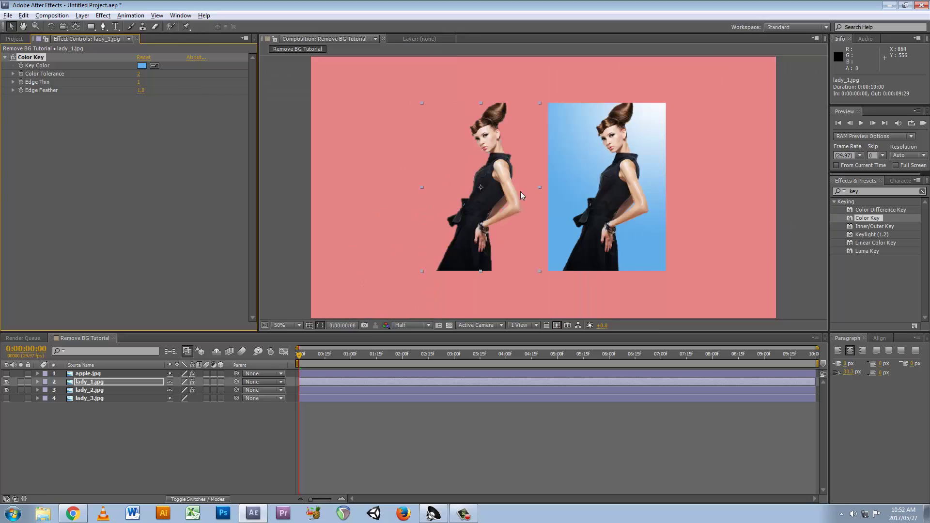
{"action": "scroll", "coordinate": [521, 191], "scroll_direction": "up", "scroll_amount": 2}
{"action": "scroll", "coordinate": [494, 203], "scroll_direction": "up", "scroll_amount": 2}
{"action": "scroll", "coordinate": [388, 254], "scroll_direction": "down", "scroll_amount": 2}
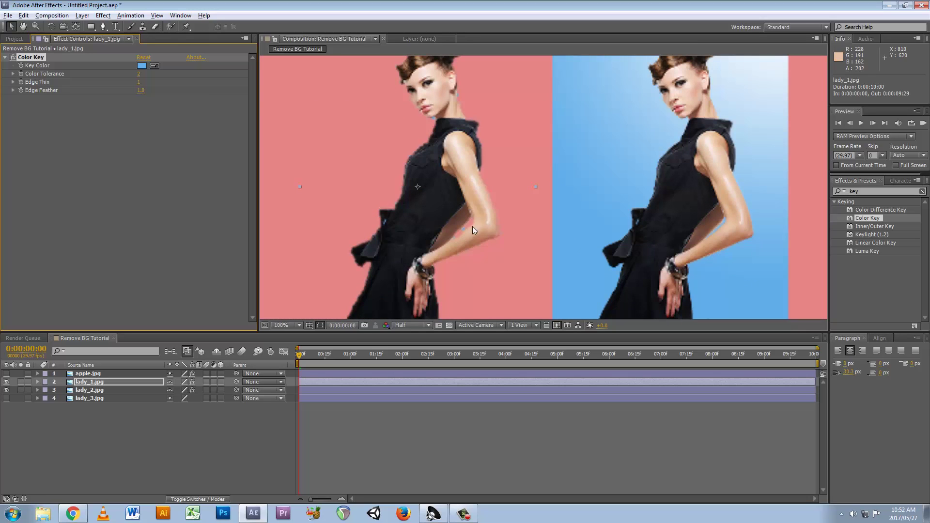
{"action": "left_click_drag", "start_coordinate": [616, 170], "coordinate": [486, 171]}
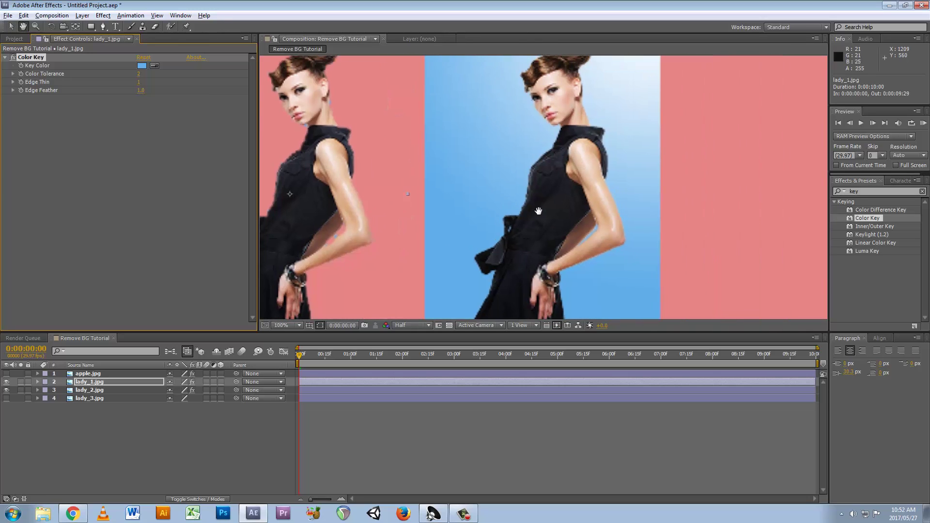
{"action": "left_click", "coordinate": [81, 393]}
{"action": "left_click", "coordinate": [154, 66]}
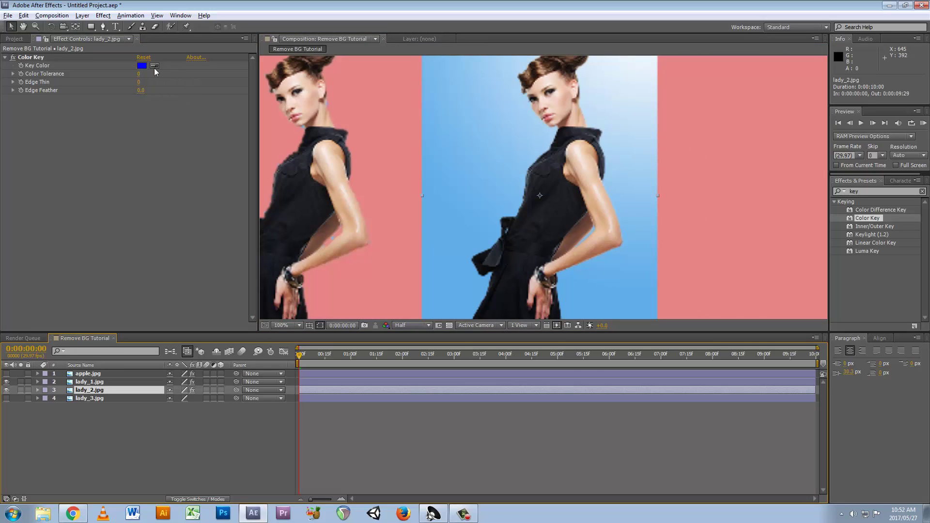
{"action": "left_click", "coordinate": [499, 164]}
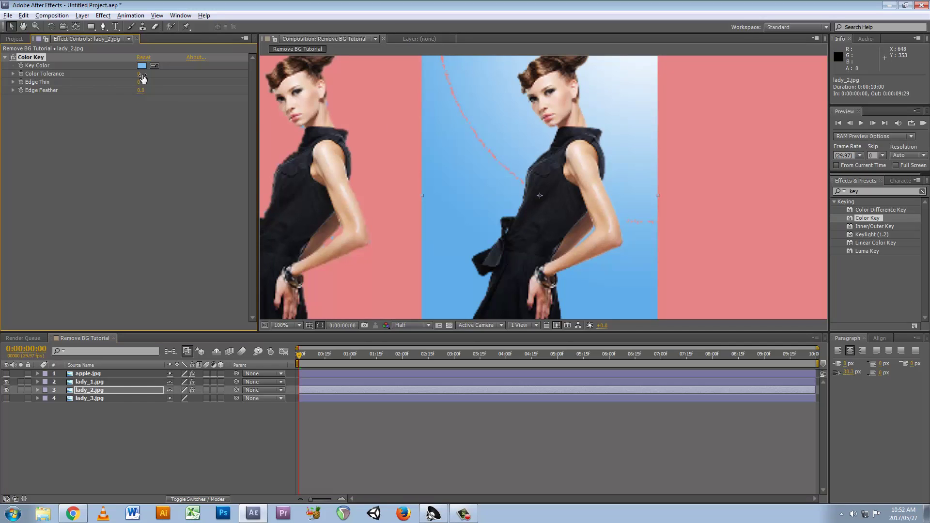
{"action": "left_click_drag", "start_coordinate": [137, 73], "coordinate": [145, 105]}
Zoom out to check the whole composition and raise lady_2.jpg's Color Tolerance further.
{"action": "key", "text": "comma"}
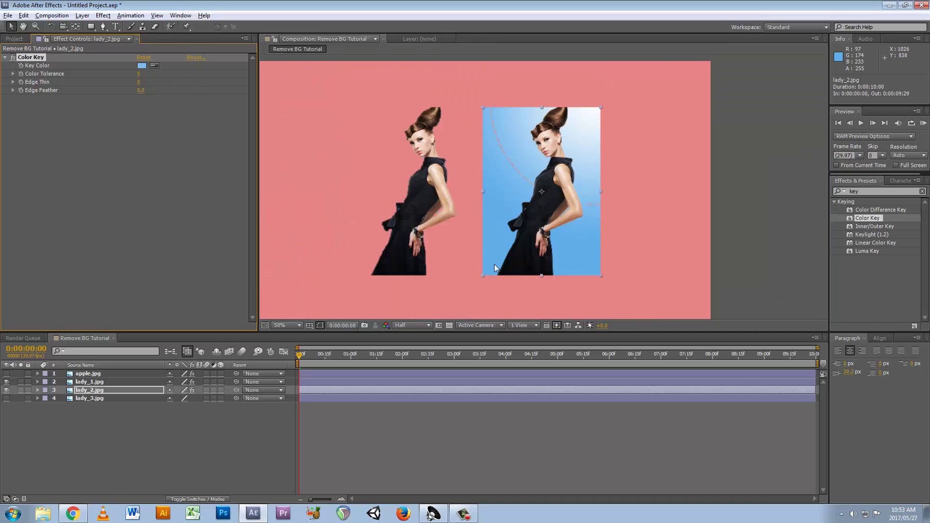
{"action": "scroll", "coordinate": [555, 166], "scroll_direction": "up", "scroll_amount": 2}
{"action": "scroll", "coordinate": [555, 167], "scroll_direction": "down", "scroll_amount": 2}
{"action": "scroll", "coordinate": [533, 192], "scroll_direction": "up", "scroll_amount": 4}
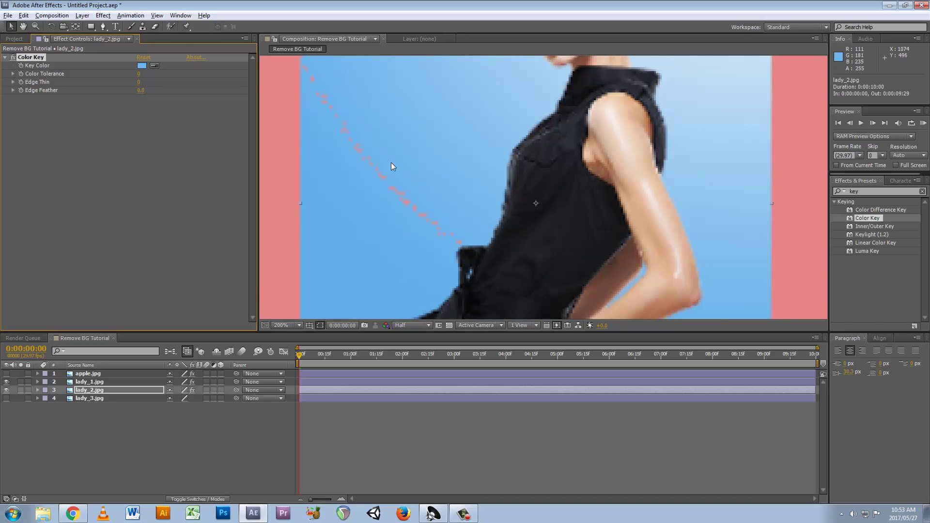
{"action": "scroll", "coordinate": [530, 141], "scroll_direction": "down", "scroll_amount": 2}
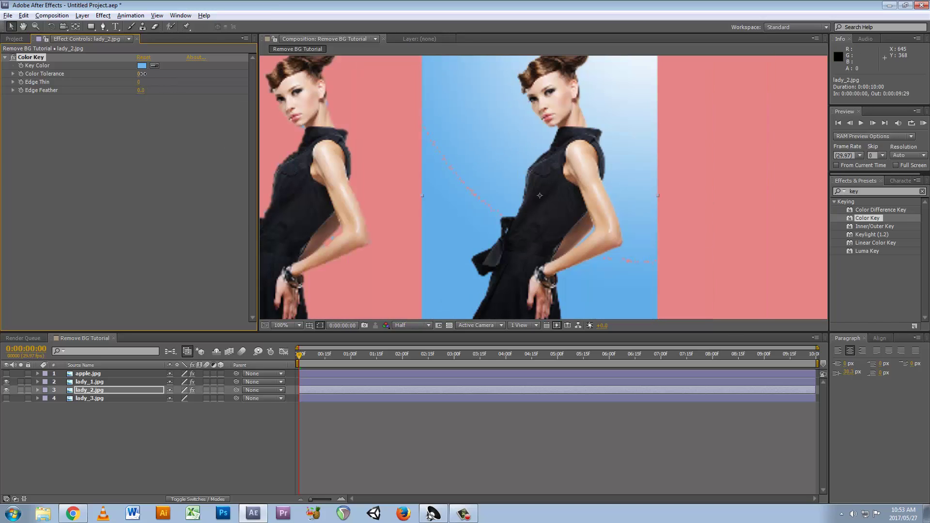
{"action": "left_click_drag", "start_coordinate": [144, 73], "coordinate": [175, 73]}
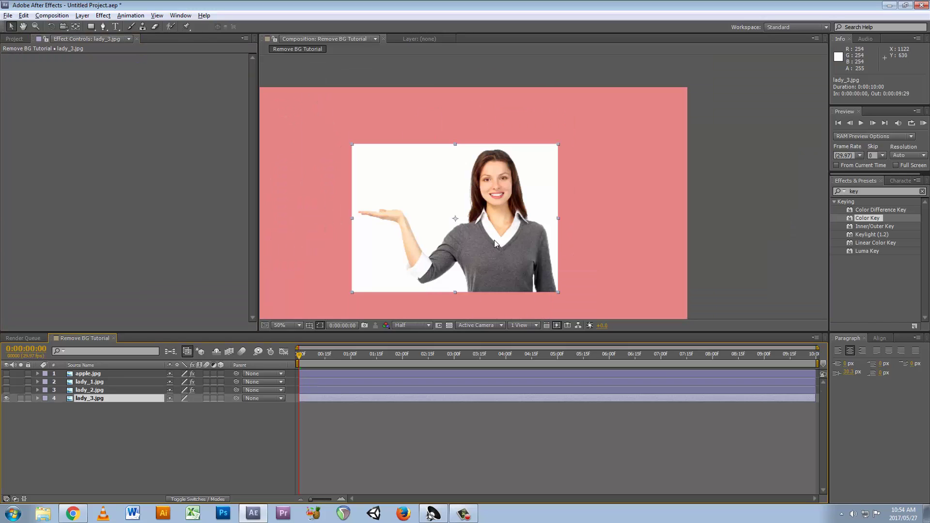
Apply Color Key to lady_3.jpg, sample its white backdrop, and raise Color Tolerance to 30.
{"action": "left_click_drag", "start_coordinate": [867, 218], "coordinate": [508, 242]}
{"action": "left_click", "coordinate": [154, 66]}
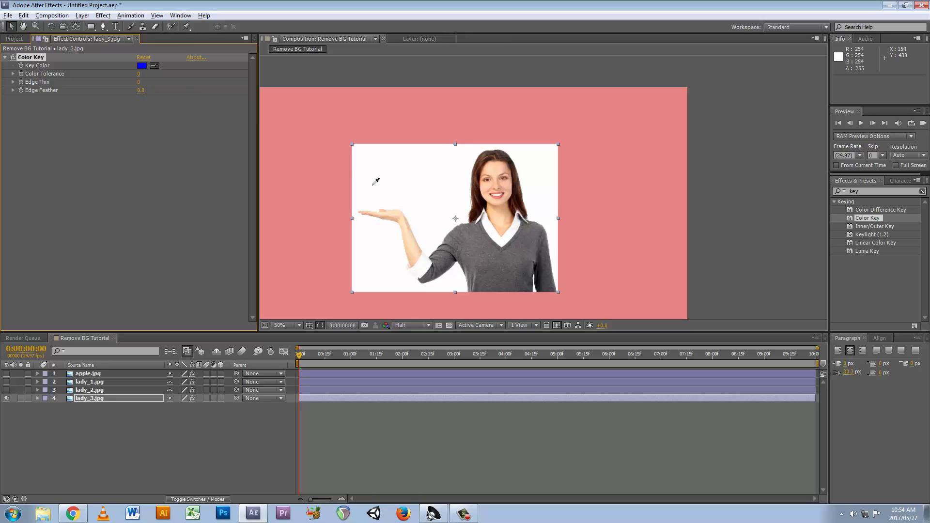
{"action": "left_click", "coordinate": [393, 177]}
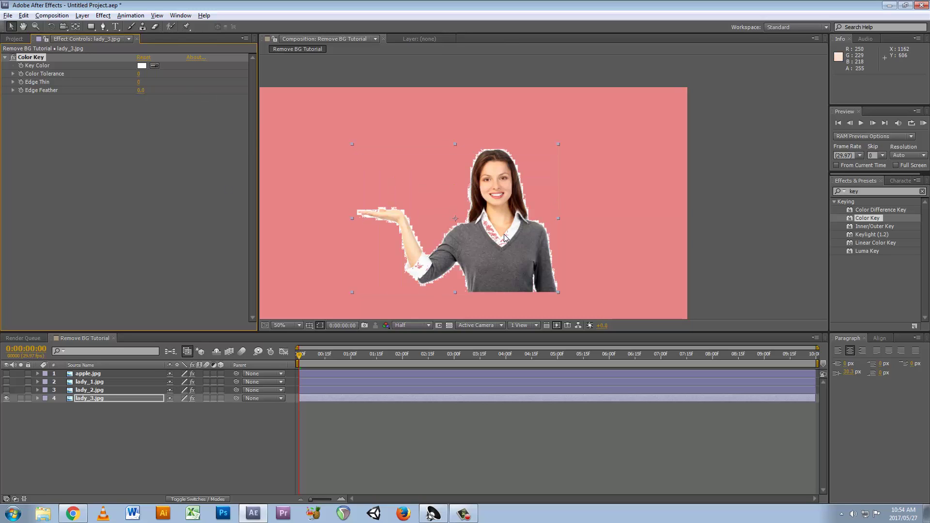
{"action": "mouse_move", "coordinate": [137, 73]}
{"action": "left_mouse_down"}
{"action": "mouse_move", "coordinate": [157, 73]}
{"action": "mouse_move", "coordinate": [125, 72]}
{"action": "left_mouse_up"}
Add RubikCube03b as a new layer, hide lady_3.jpg, and nudge the cube slightly right.
{"action": "left_click", "coordinate": [15, 39]}
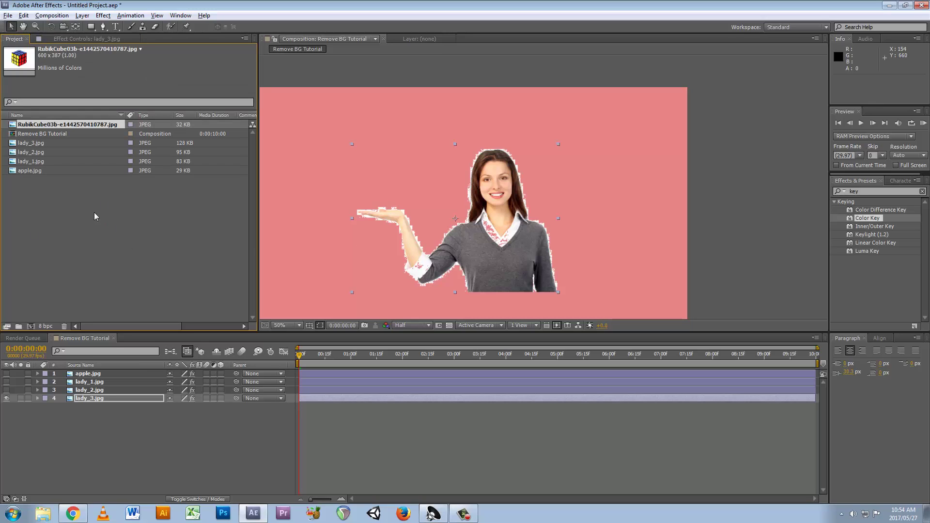
{"action": "left_click_drag", "start_coordinate": [44, 127], "coordinate": [97, 431]}
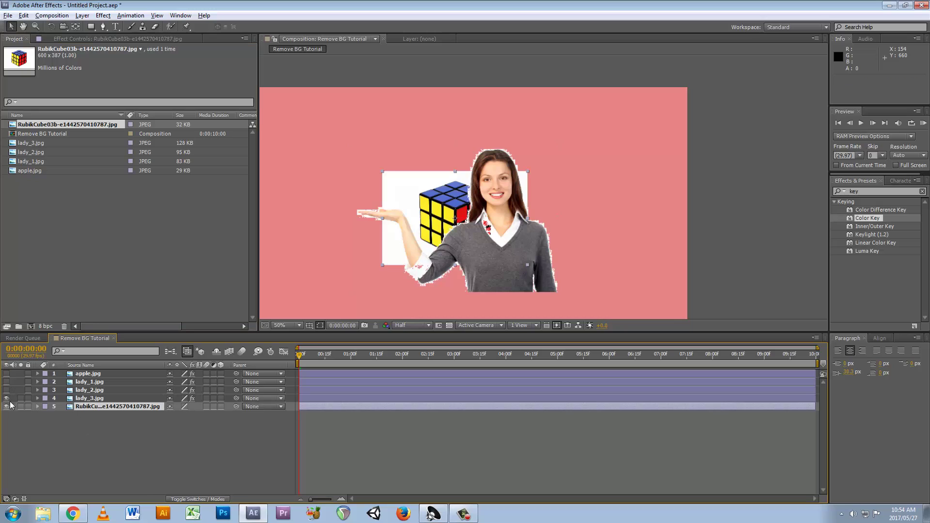
{"action": "left_click", "coordinate": [7, 398]}
{"action": "left_click_drag", "start_coordinate": [489, 232], "coordinate": [512, 233]}
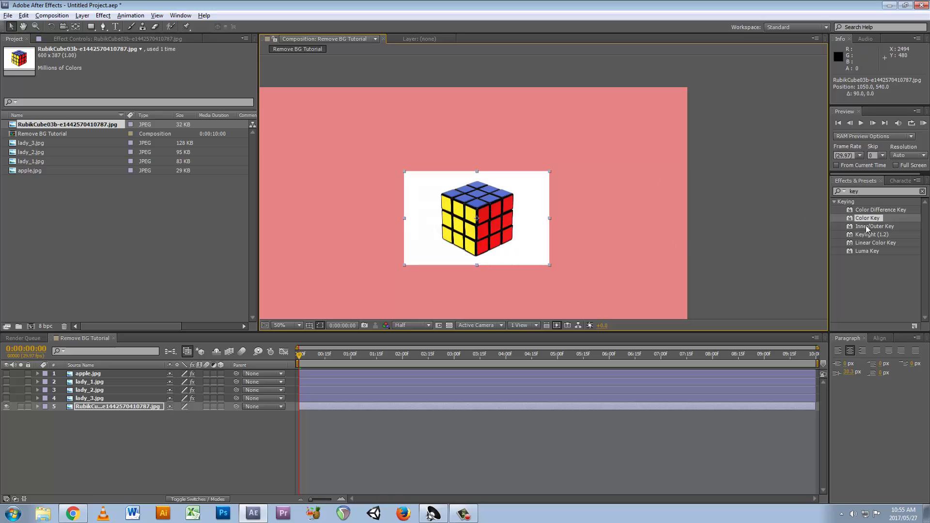
Apply Color Key to the cube, sample its white background, set Color Tolerance to 18, and adjust Edge Feather and Edge Thin.
{"action": "left_click_drag", "start_coordinate": [868, 218], "coordinate": [461, 237]}
{"action": "left_click", "coordinate": [154, 66]}
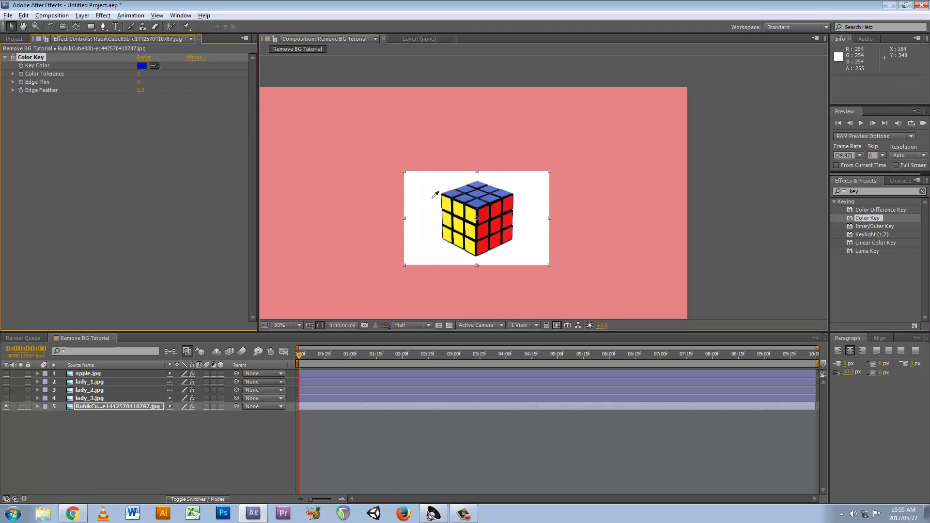
{"action": "left_click", "coordinate": [435, 195]}
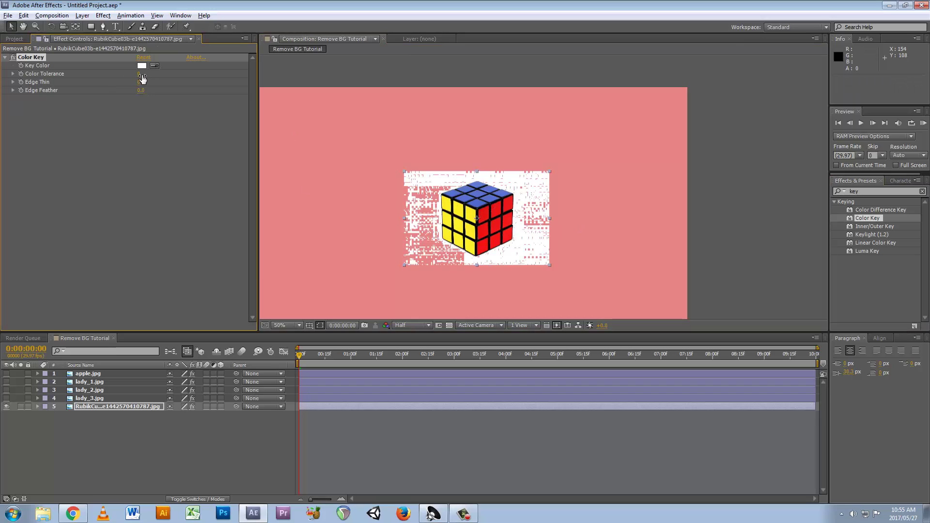
{"action": "left_click_drag", "start_coordinate": [142, 75], "coordinate": [152, 75]}
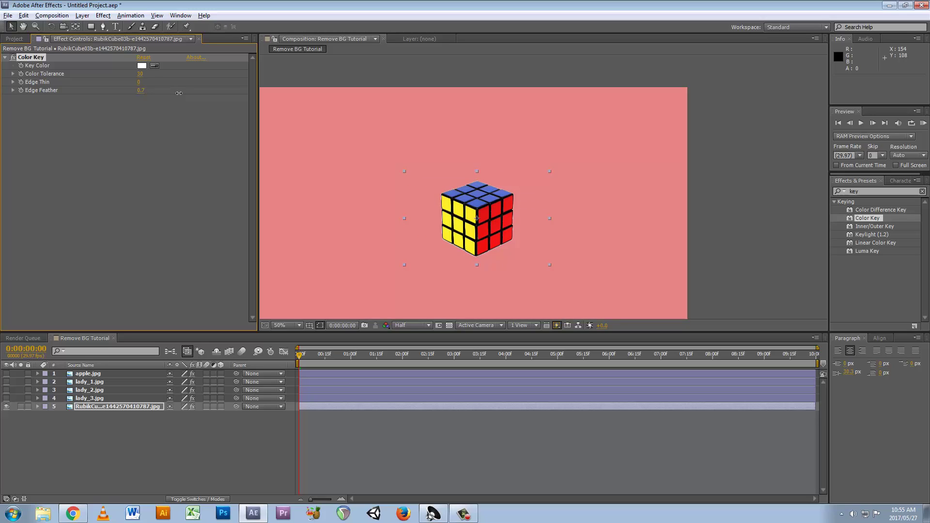
{"action": "left_click_drag", "start_coordinate": [179, 92], "coordinate": [201, 94]}
{"action": "left_click_drag", "start_coordinate": [142, 86], "coordinate": [147, 84]}
Toggle the cube's Color Key off and on to compare the result, then recentre the view.
{"action": "scroll", "coordinate": [493, 168], "scroll_direction": "up", "scroll_amount": 2}
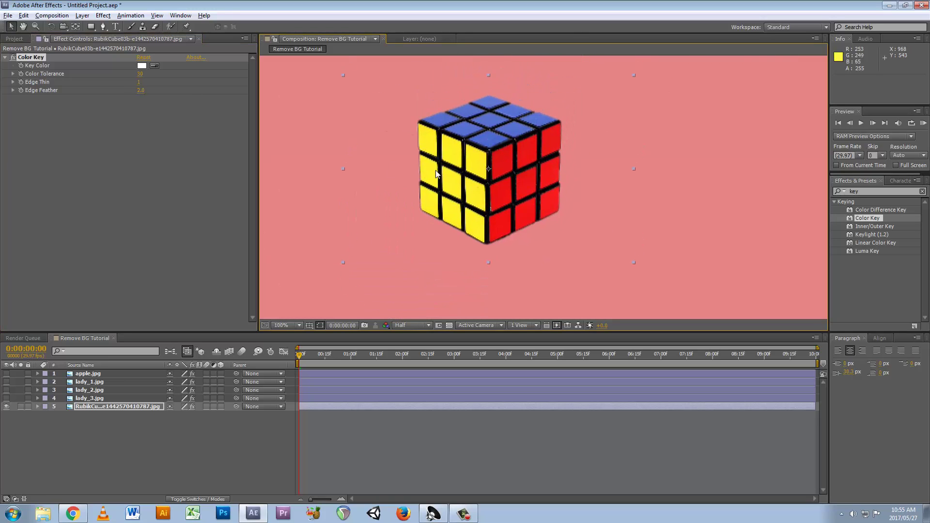
{"action": "left_click", "coordinate": [13, 58]}
{"action": "left_click", "coordinate": [13, 57]}
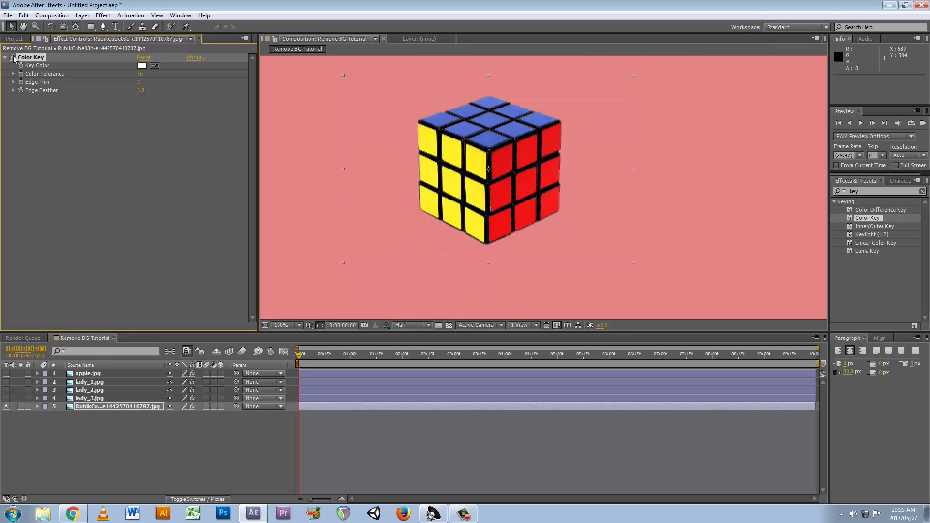
{"action": "left_click", "coordinate": [12, 57]}
{"action": "left_click", "coordinate": [13, 58]}
{"action": "left_click", "coordinate": [12, 57]}
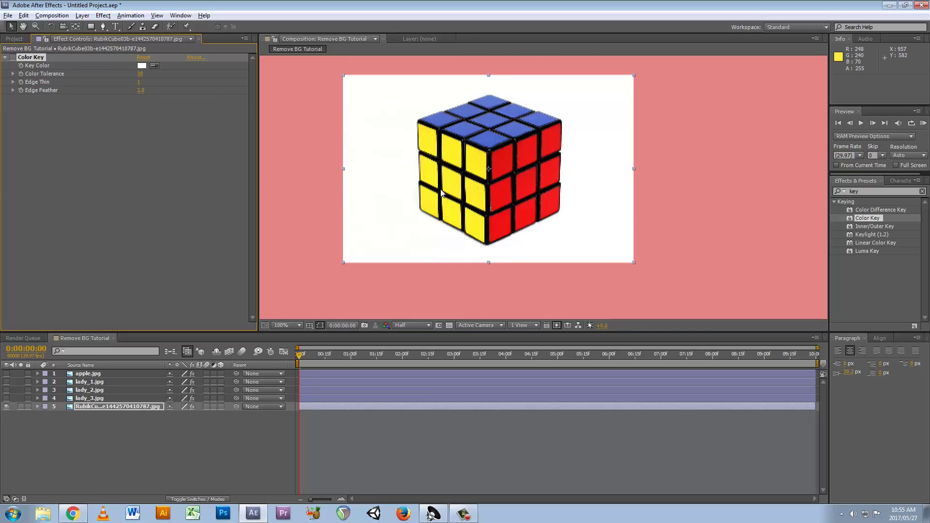
{"action": "left_click", "coordinate": [13, 57]}
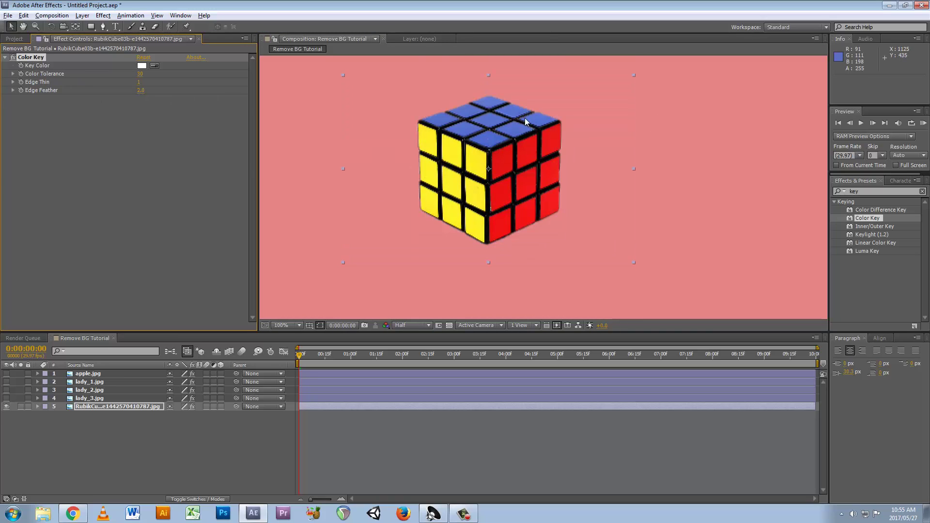
{"action": "scroll", "coordinate": [575, 118], "scroll_direction": "down", "scroll_amount": 2}
{"action": "left_click_drag", "start_coordinate": [506, 151], "coordinate": [473, 146]}
{"action": "scroll", "coordinate": [473, 155], "scroll_direction": "up", "scroll_amount": 2}
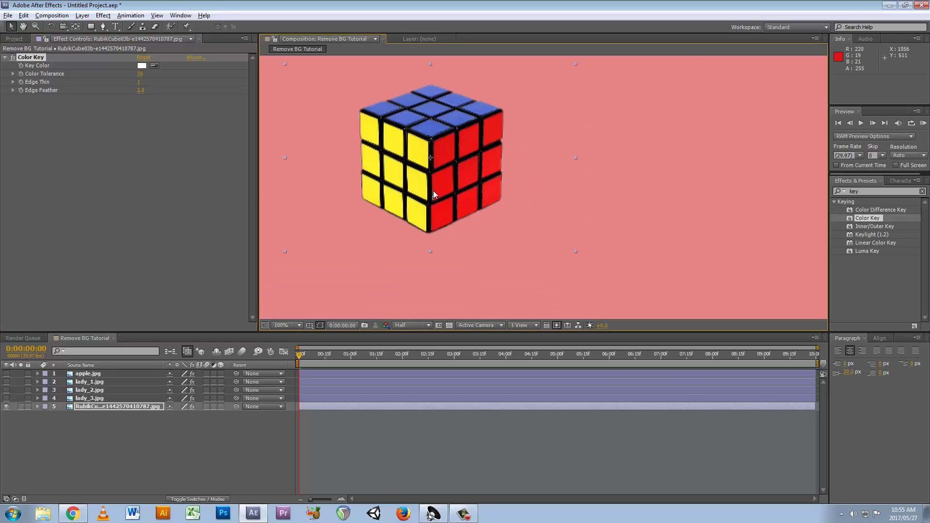
{"action": "key", "text": "v"}
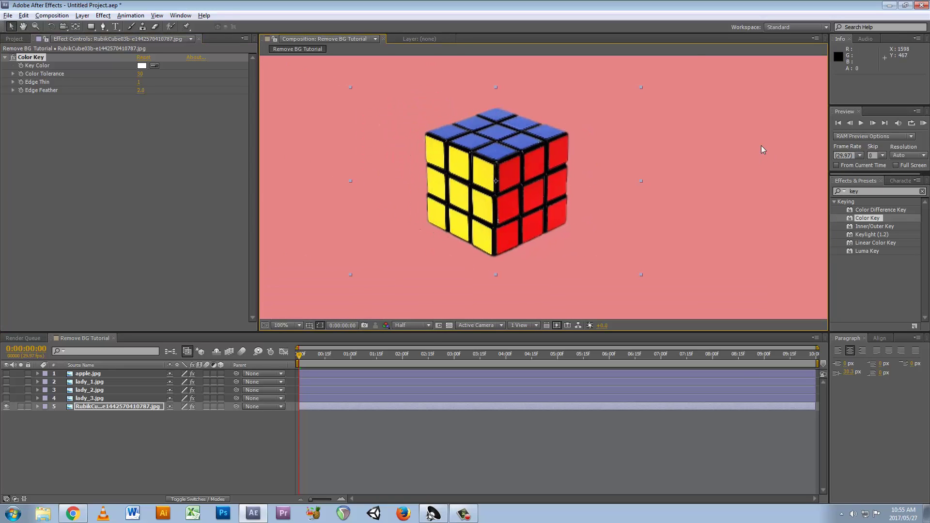